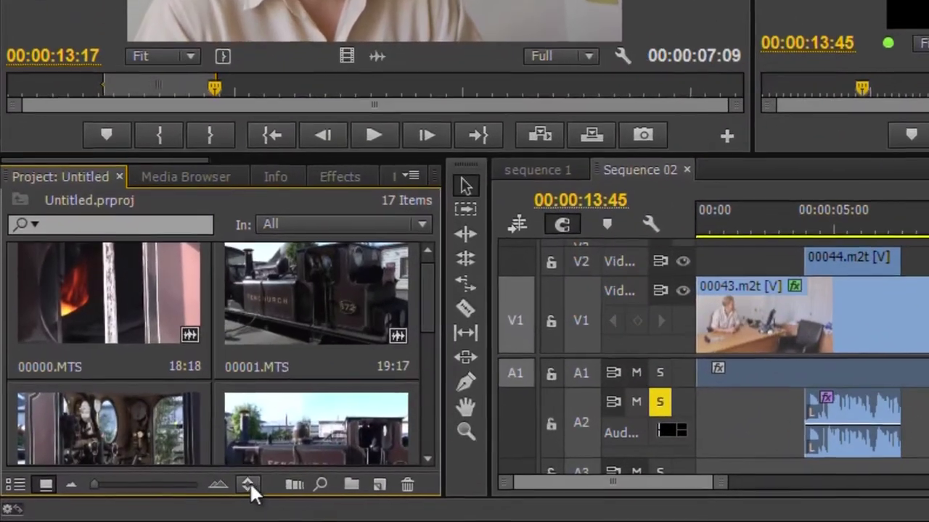
- Open the Sort Icons menu in the Project panel
click(248, 483)
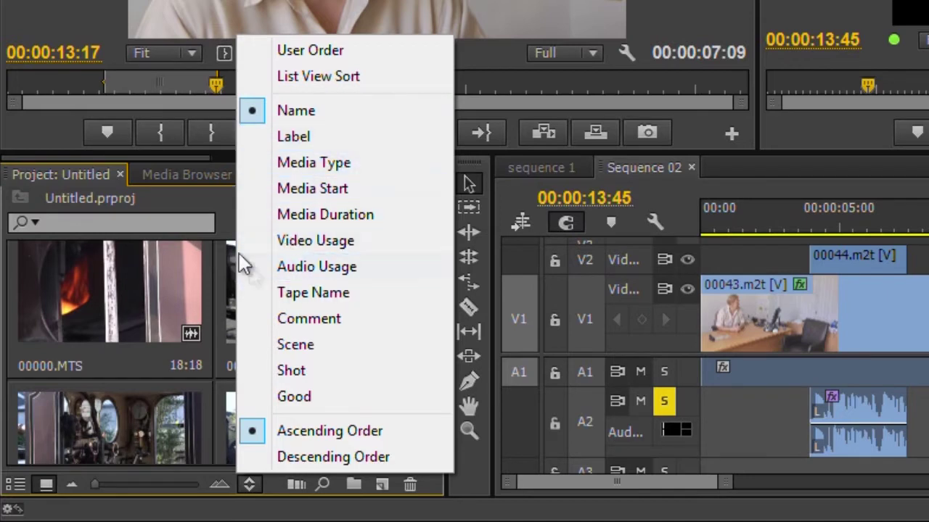
- Sort the bin by Video Usage, Audio Usage, Comment and Media Type in turn, ending on Name
click(342, 241)
click(251, 485)
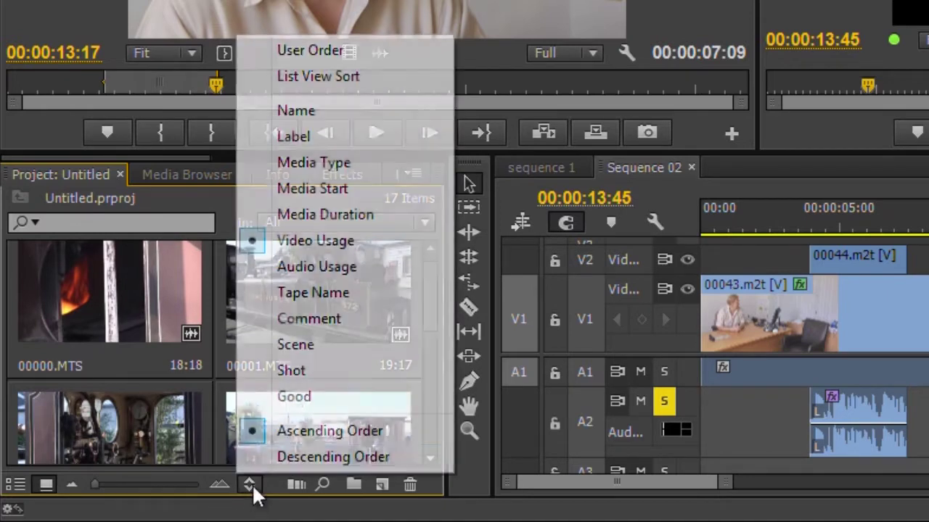
click(346, 267)
click(250, 485)
click(332, 341)
click(250, 486)
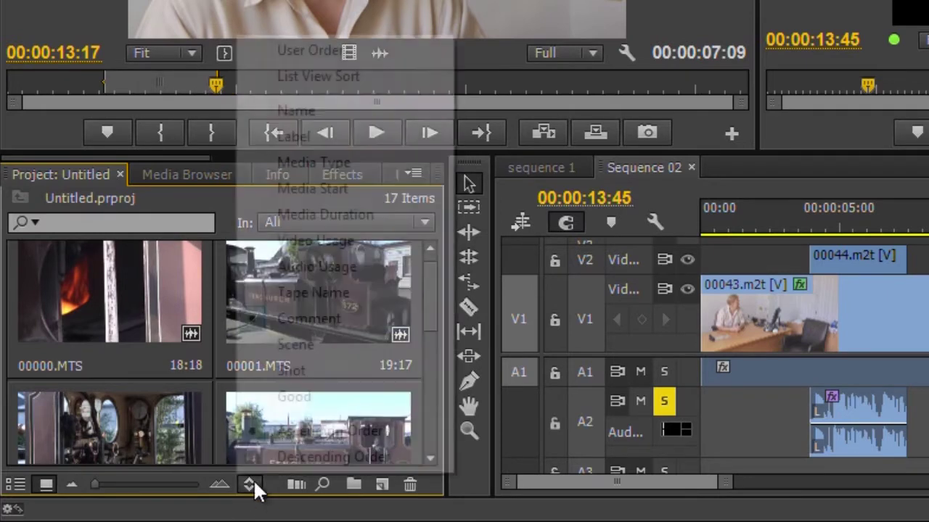
click(347, 167)
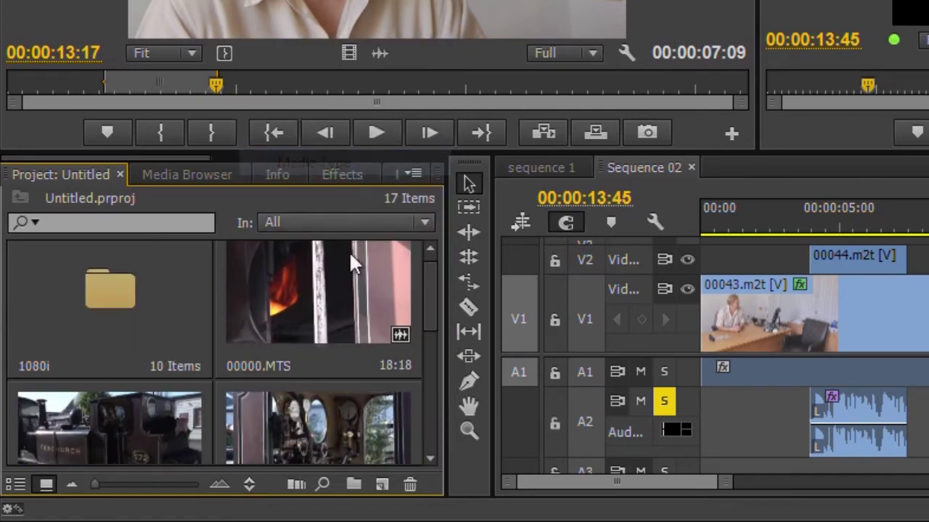
click(249, 484)
click(327, 110)
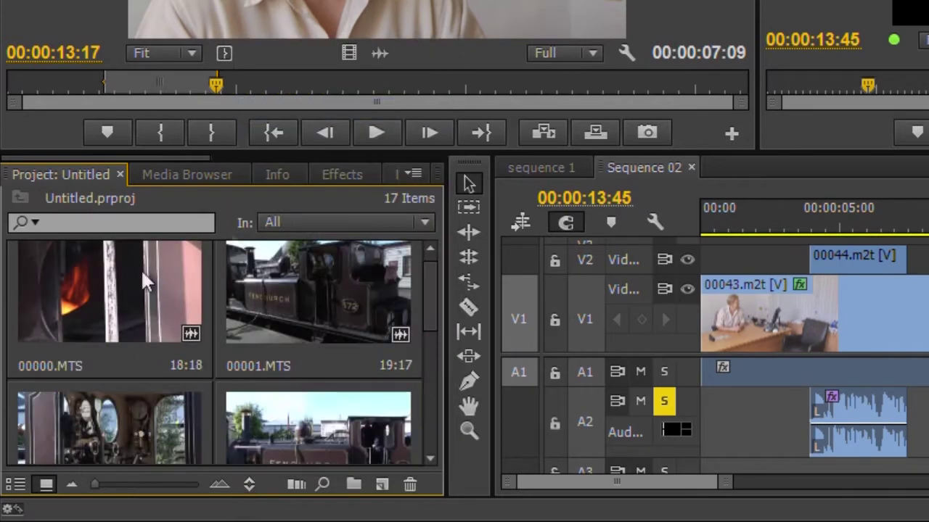
- Turn on the Safe Margins guides over the Sequence 02 program view
drag(426, 288, 423, 262)
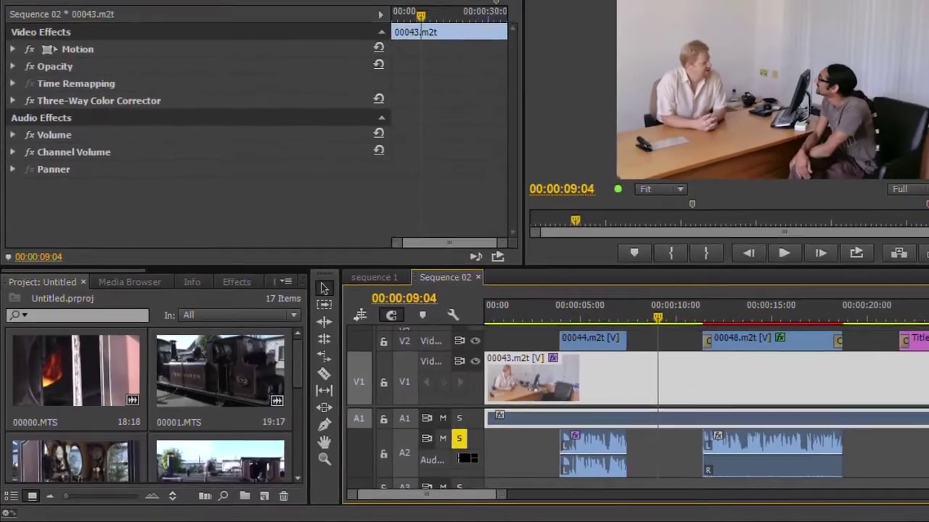
click(861, 283)
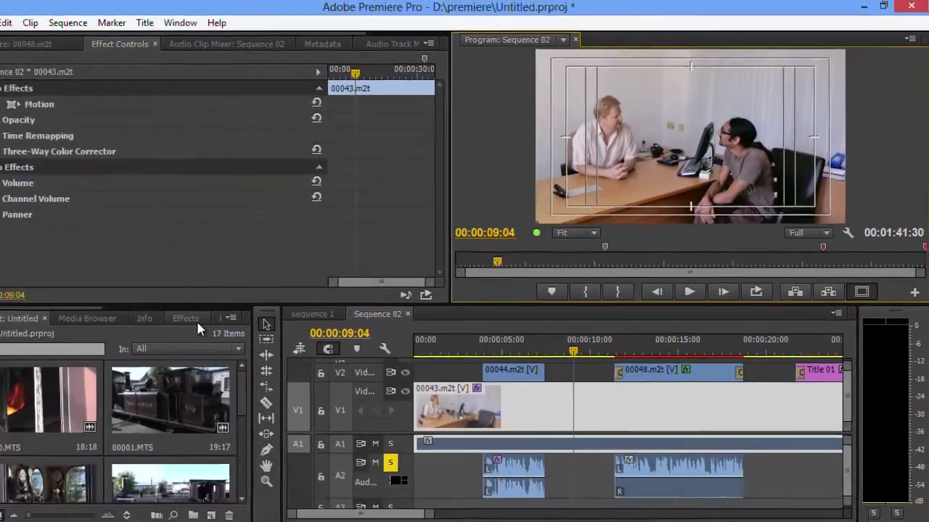
click(187, 318)
- Search the Effects for 'clip' and apply Clip Name to the 00043.m2t clip on V1
click(38, 340)
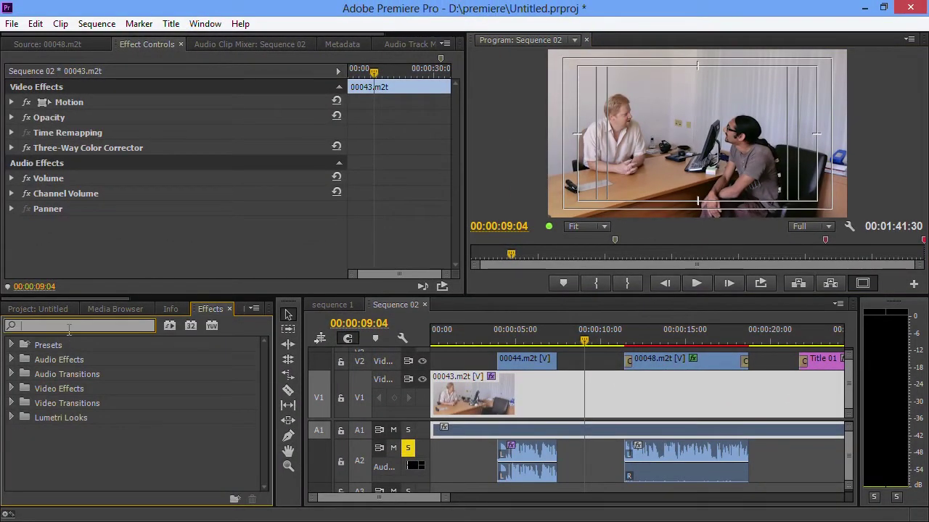
text(clip)
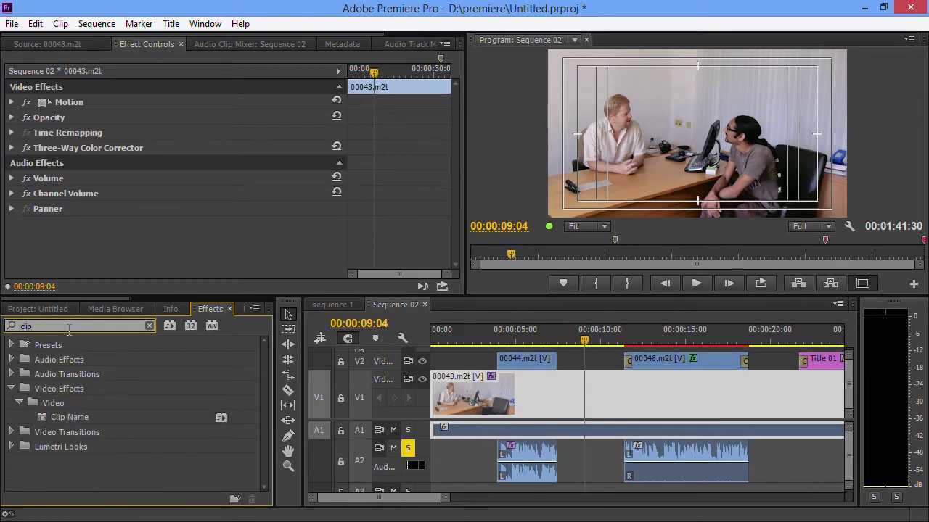
drag(70, 417, 621, 412)
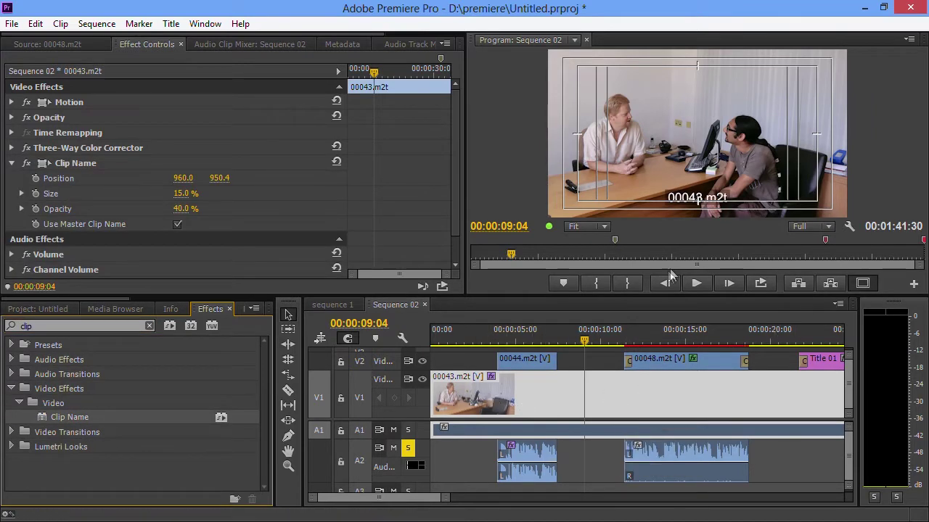
- Hide safe margins, move the clip-name overlay to the top and set its size to 26.3%
click(860, 285)
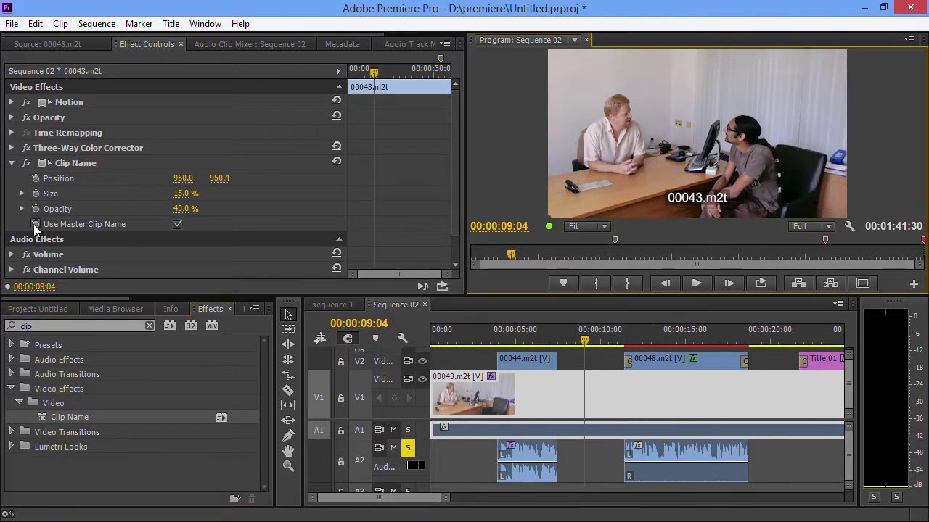
click(79, 166)
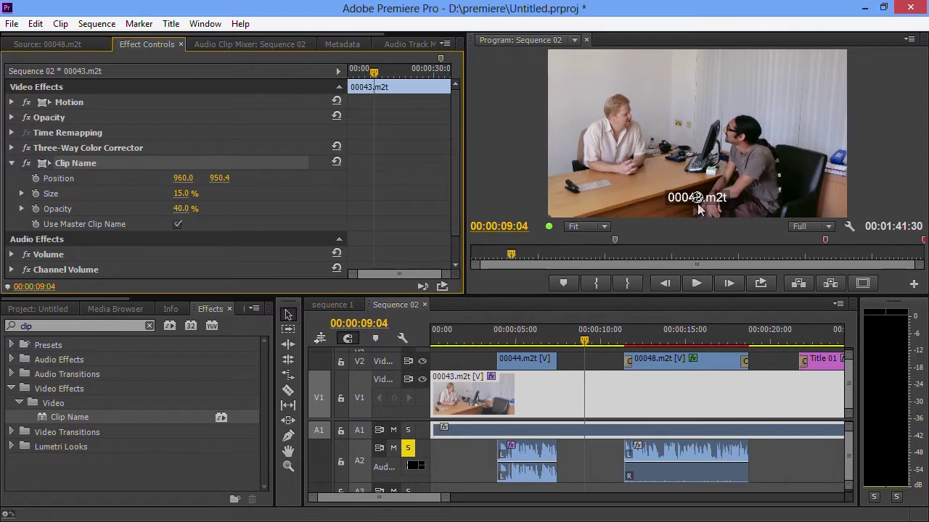
drag(698, 205, 675, 85)
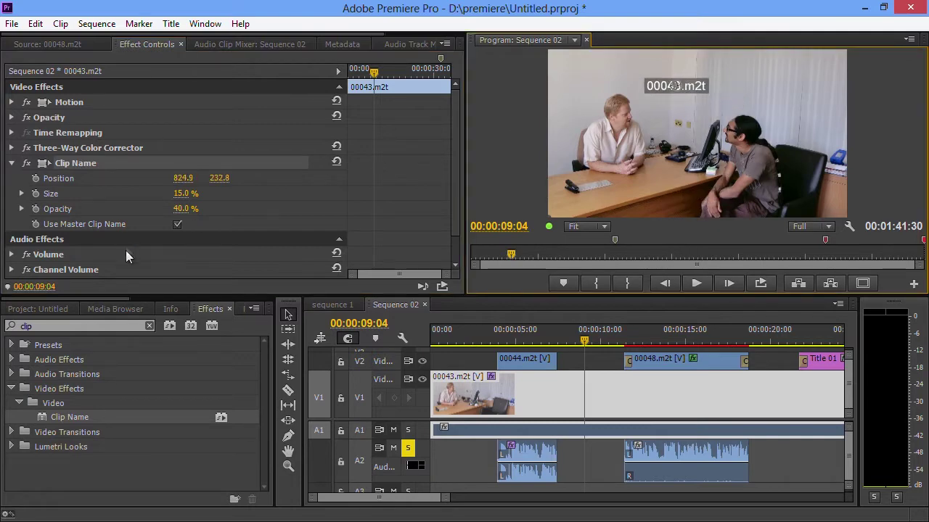
drag(186, 193, 218, 193)
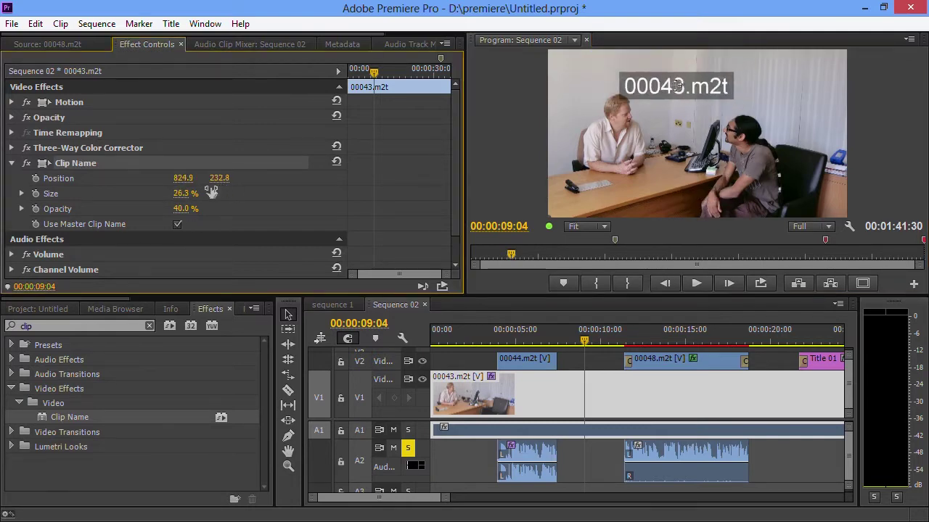
- Rename the V1 clip to a descriptive title ending 'talking too much'
click(175, 224)
right_click(490, 404)
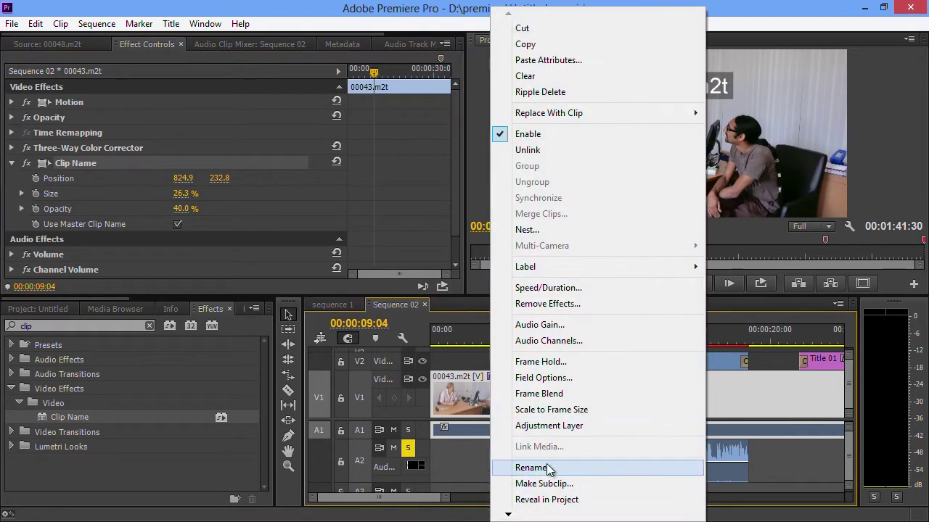
click(549, 470)
text(David talking too much)
key(Return)
- Toggle Use Master Clip Name to compare overlay names, then delete the Clip Name effect
drag(584, 339, 577, 339)
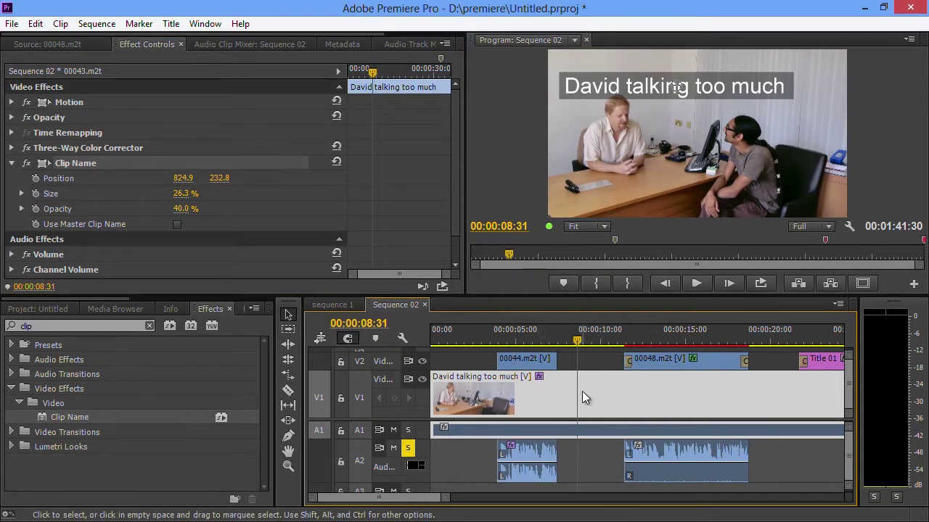
click(177, 224)
click(178, 225)
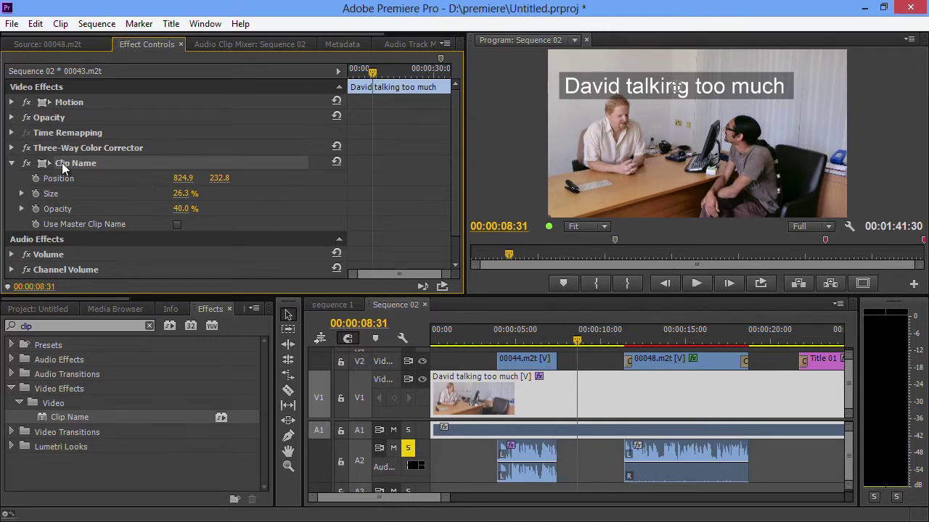
key(Delete)
- Clear the Effects search and expand Lumetri Looks, briefly opening the Cinematic folder
click(149, 327)
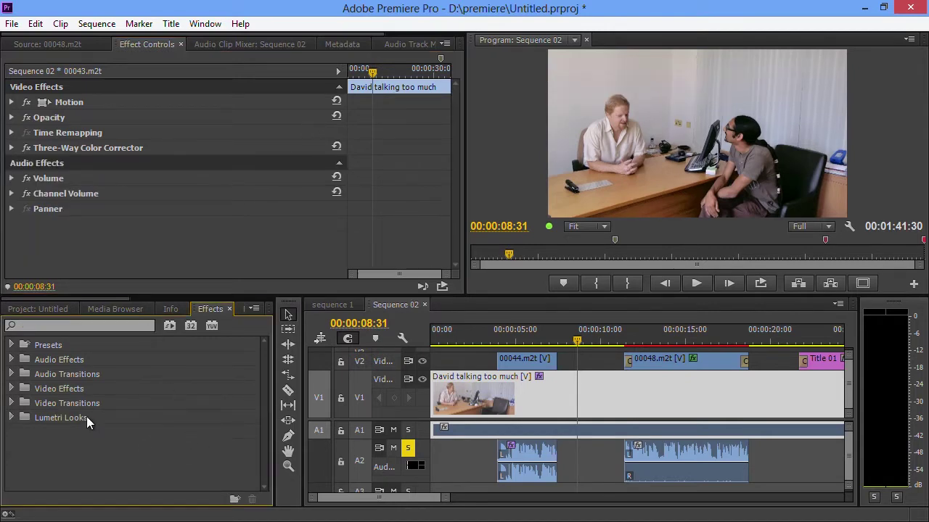
click(10, 417)
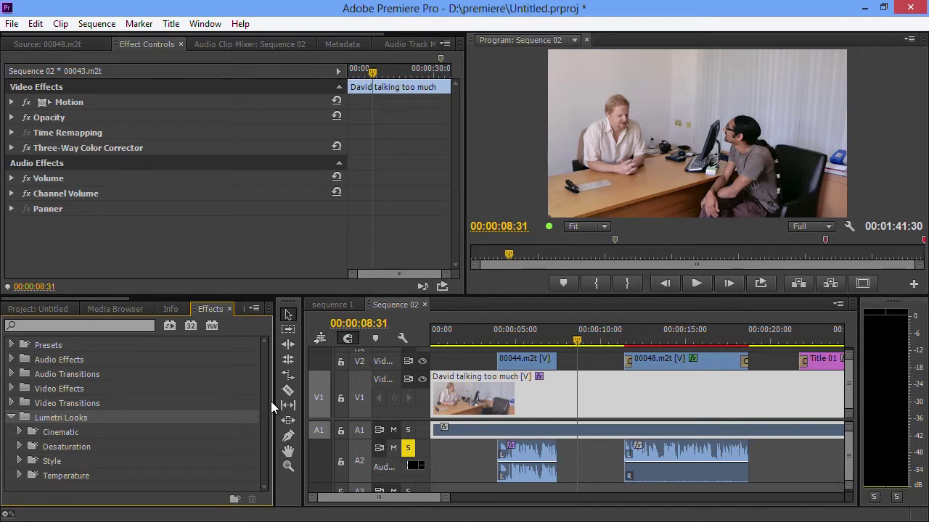
double_click(124, 438)
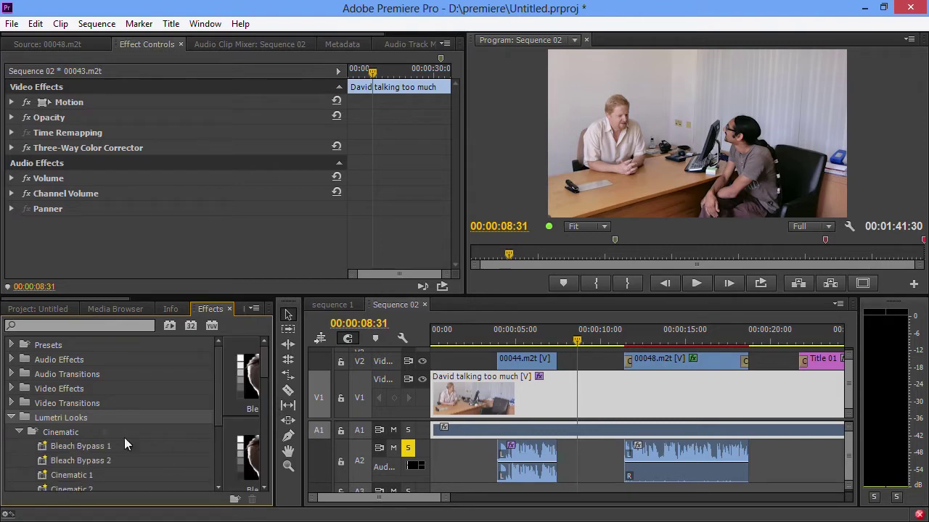
click(20, 432)
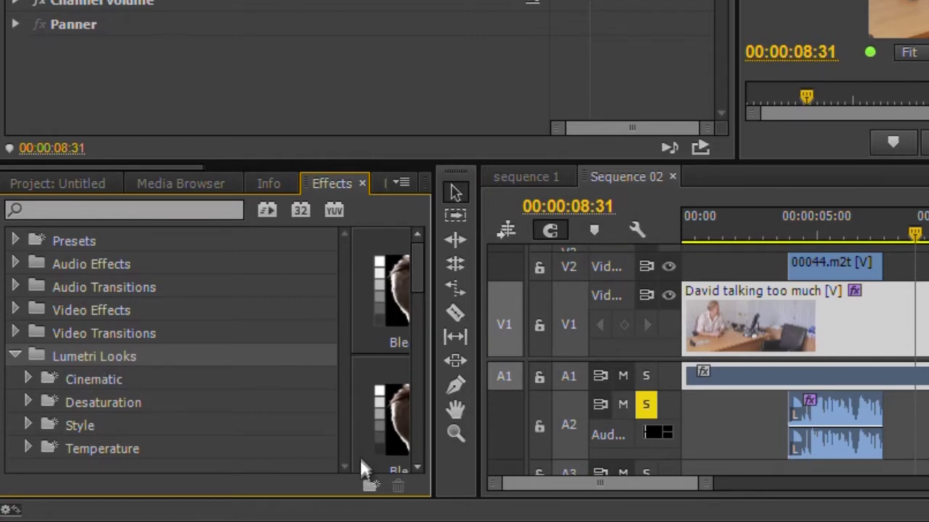
- Apply the Cinematic 1 look to the V1 clip and preview it around 08:25 and 08:44
drag(434, 326, 617, 322)
click(85, 384)
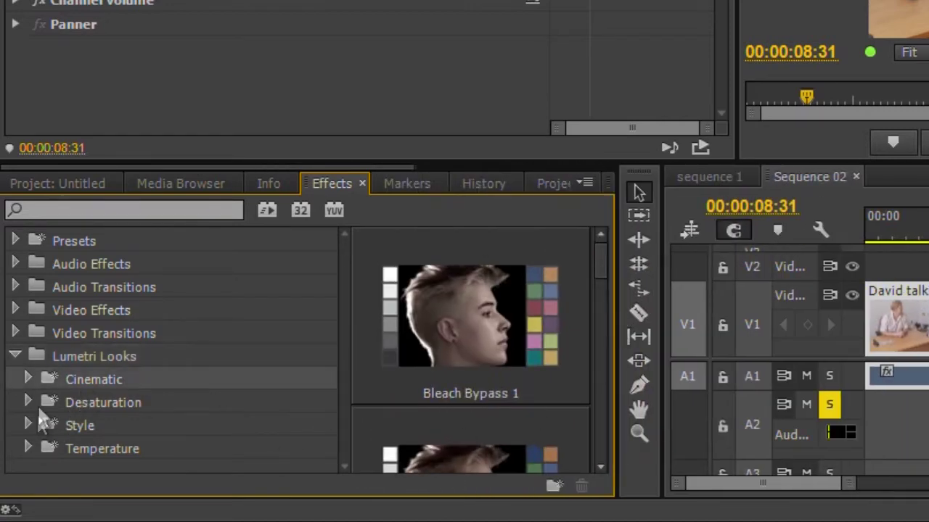
drag(593, 273, 581, 311)
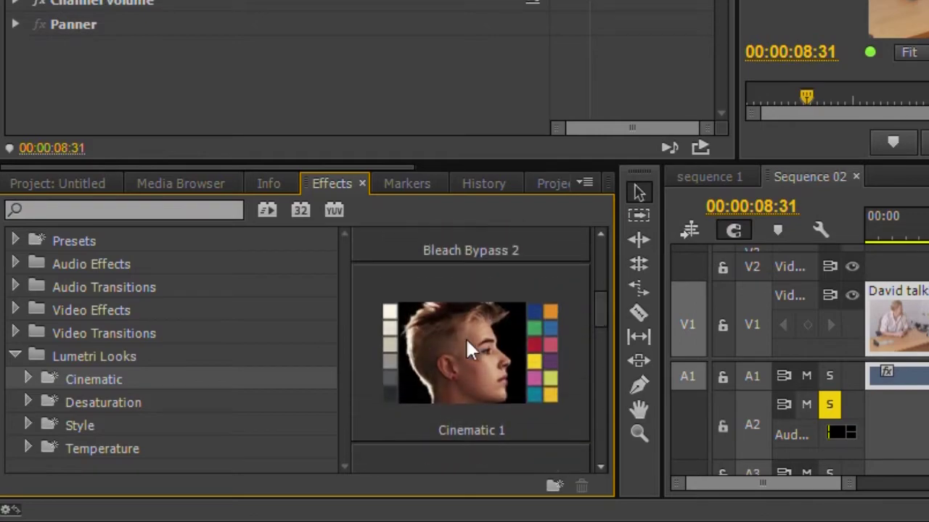
drag(465, 338, 772, 357)
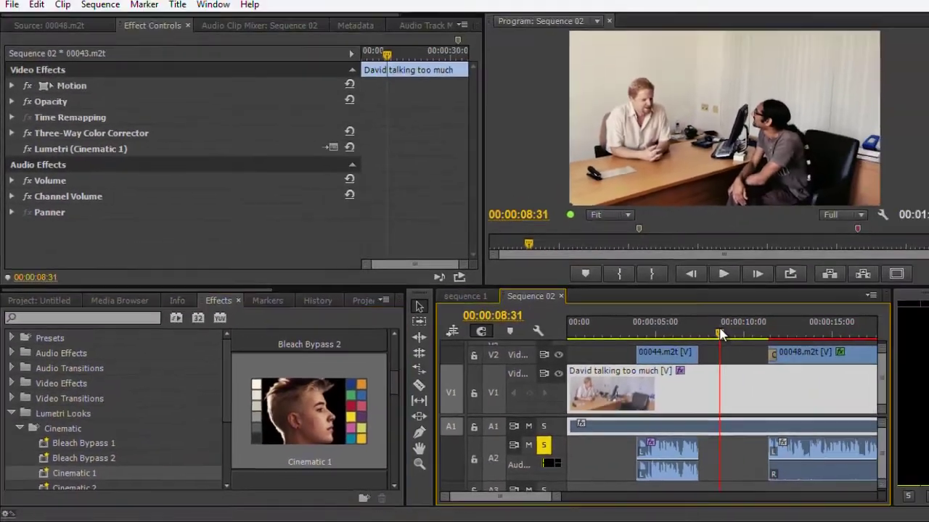
drag(824, 308, 819, 311)
drag(691, 345, 697, 341)
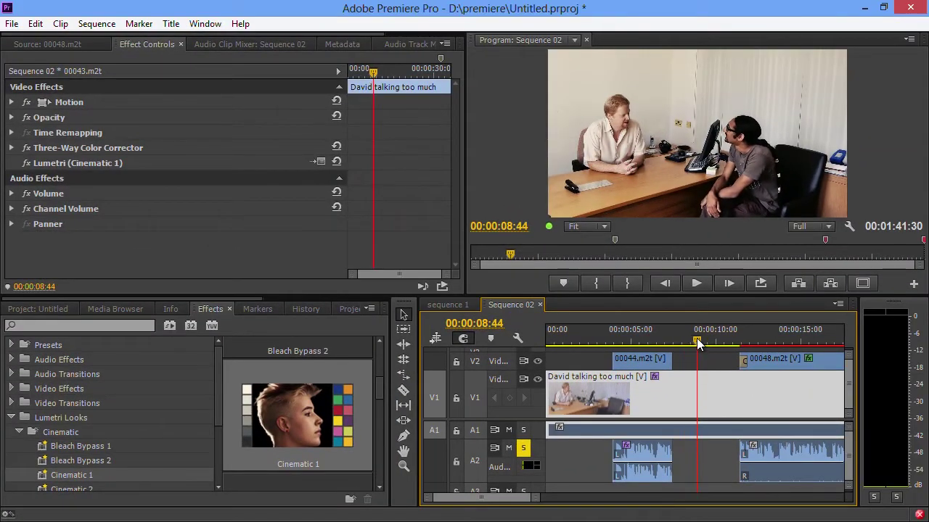
- Add the Overall Desaturation 0.6 look to the V1 clip and play it back
click(19, 432)
click(20, 446)
scroll(137, 483, down, 4)
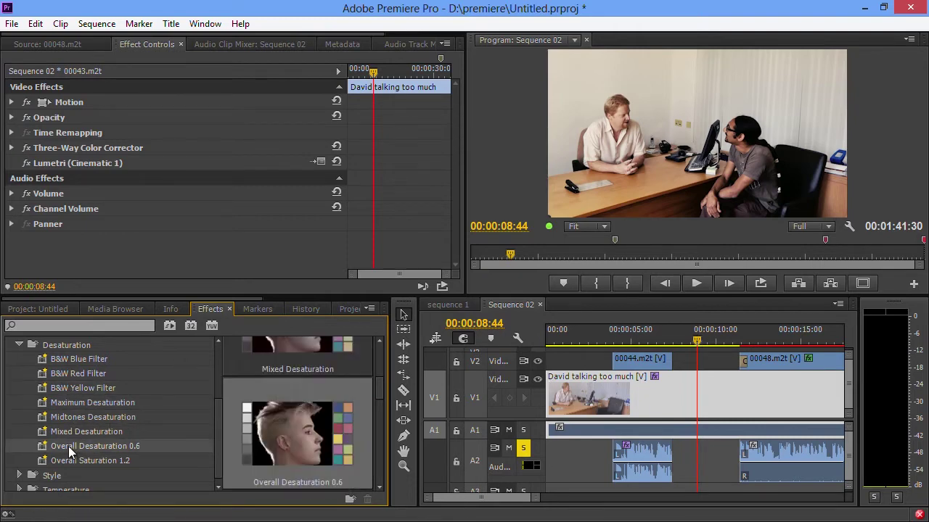
drag(94, 447, 694, 404)
click(697, 289)
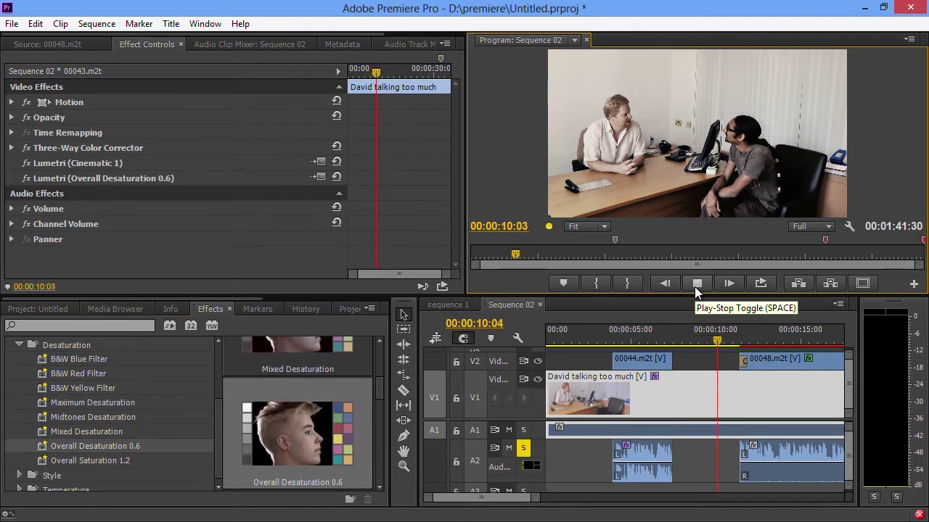
key(space)
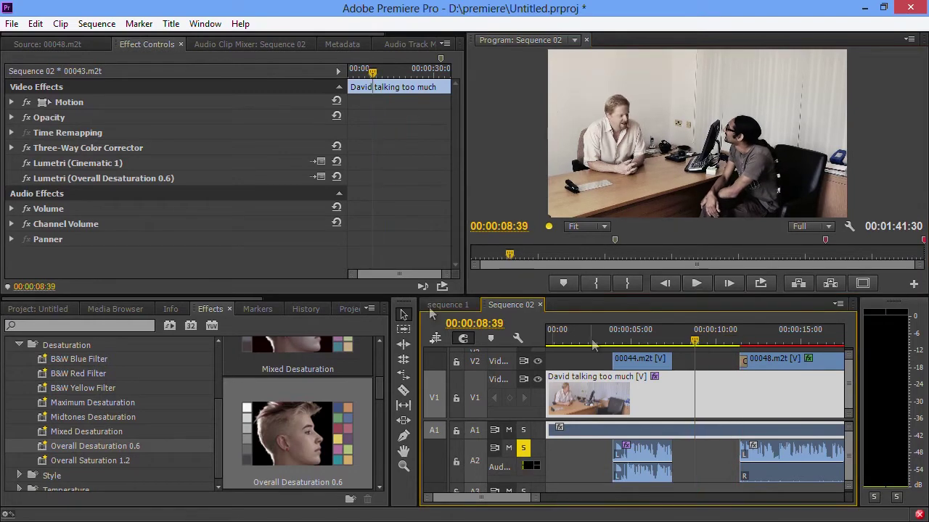
- Compare the Cinematic 1 and Overall Desaturation Lumetri effects in Effect Controls while scrubbing
click(108, 165)
click(103, 179)
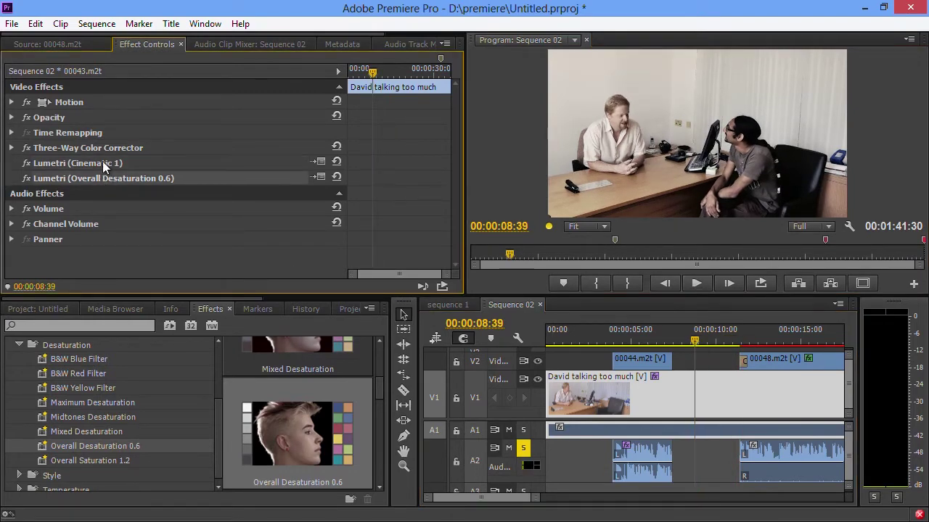
click(106, 165)
click(107, 179)
mouse_move(682, 343)
mouse_down()
mouse_move(672, 341)
mouse_move(695, 341)
mouse_up()
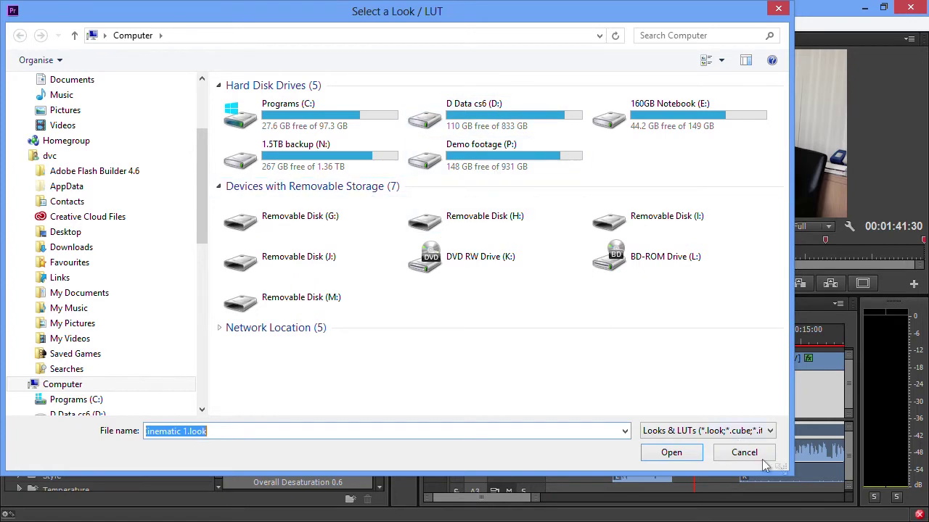
click(739, 454)
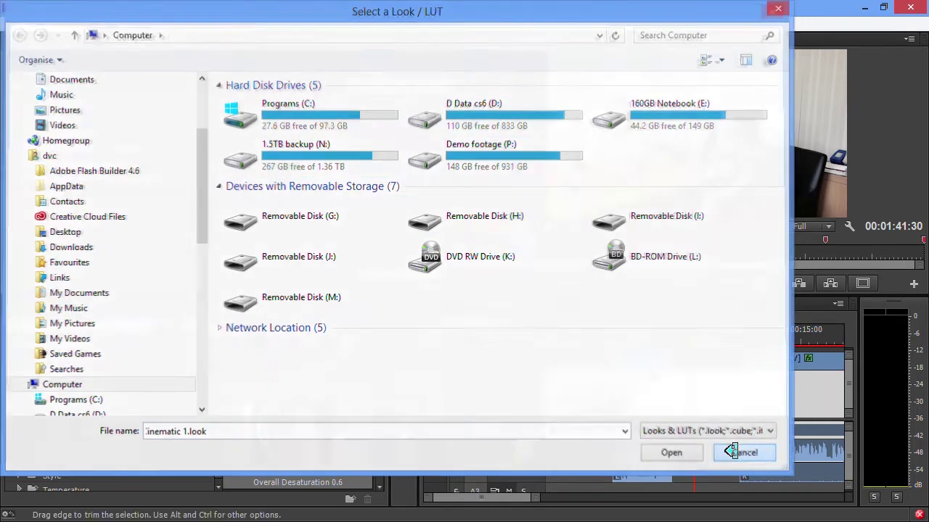
click(674, 341)
drag(676, 341, 694, 341)
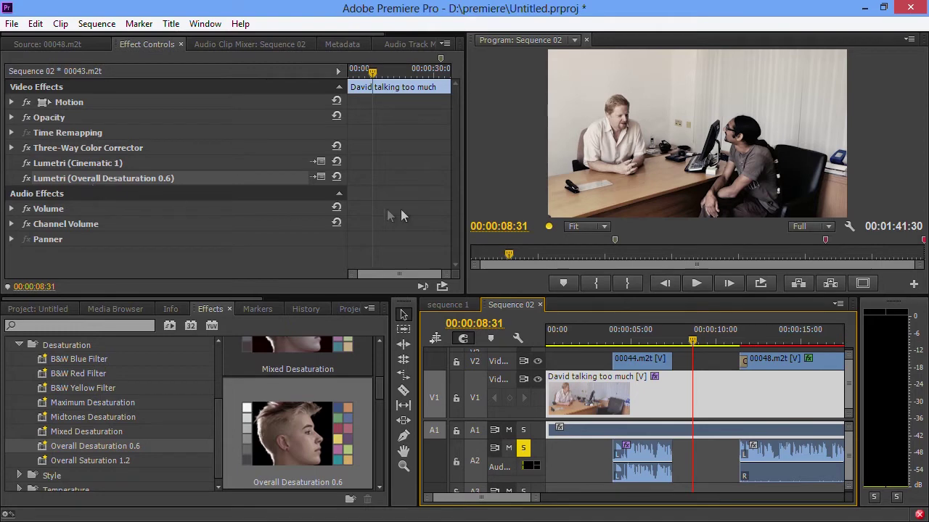
click(702, 343)
- Return the playhead to 00:00:07:24 and browse the Desaturation looks folder
drag(708, 347, 674, 346)
key(alt+f)
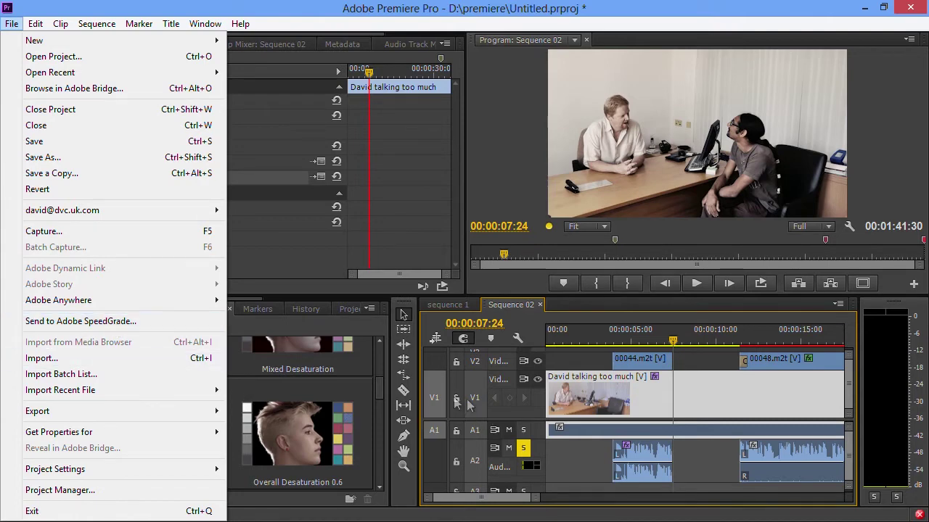
click(348, 387)
scroll(109, 421, down, 2)
click(18, 383)
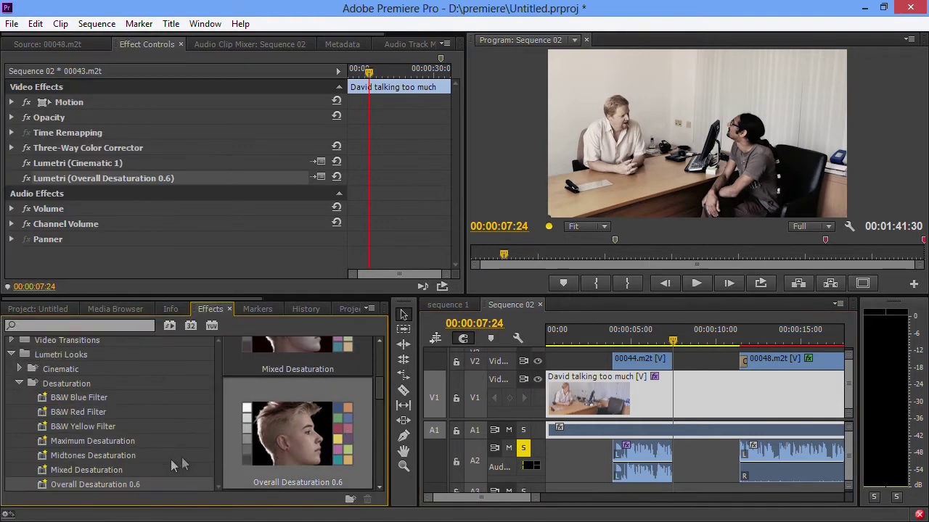
click(18, 383)
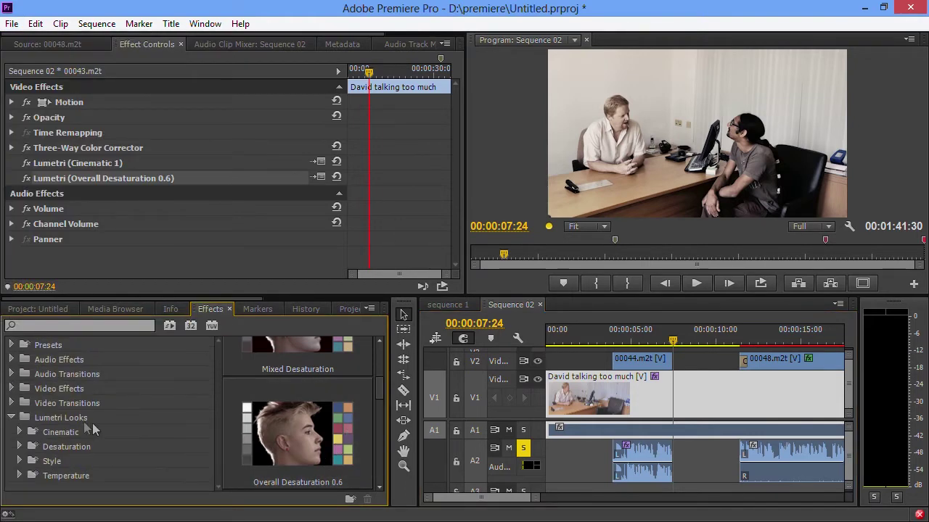
- Apply the Sixties 1 style look to the V1 clip and select the old Cinematic 1 look
click(19, 461)
scroll(109, 436, down, 2)
drag(337, 462, 639, 408)
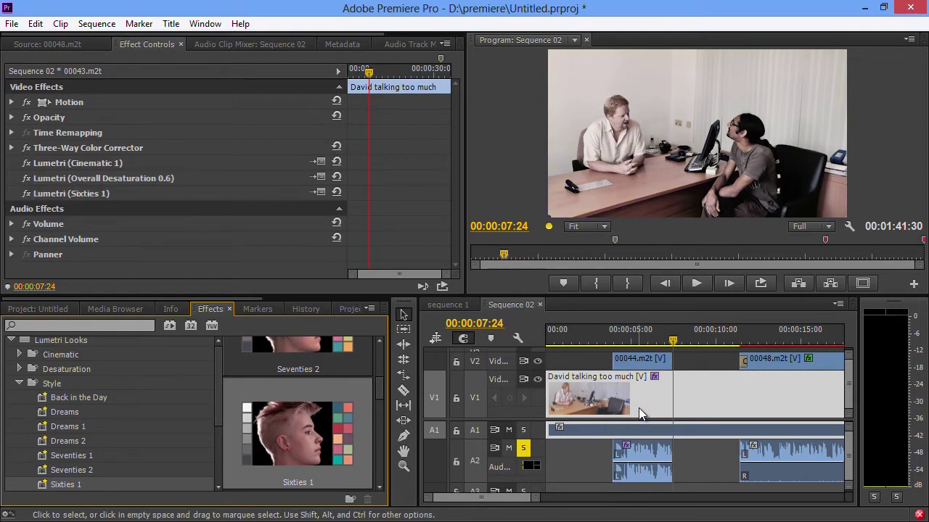
click(95, 163)
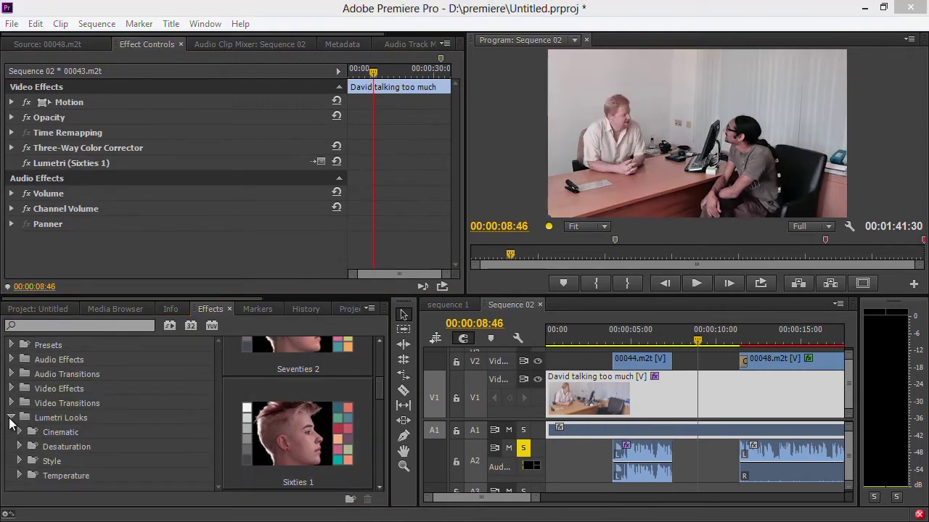
click(11, 419)
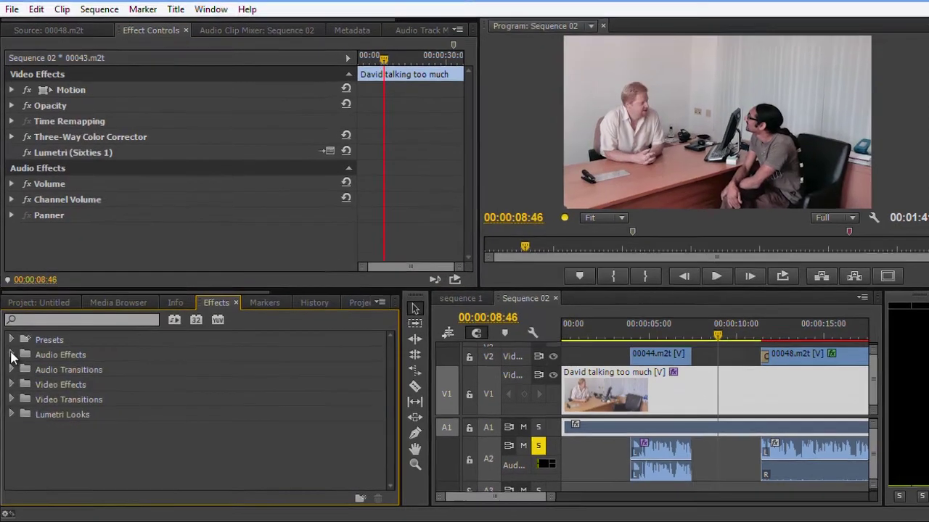
- Drag Multiband Compressor from Audio Effects onto the A1 audio clip
click(11, 355)
scroll(91, 348, down, 5)
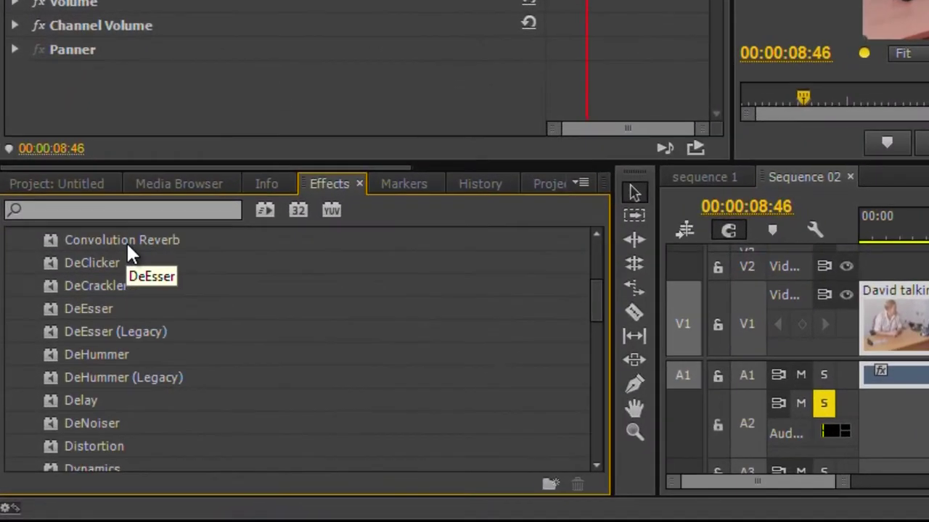
scroll(128, 249, down, 3)
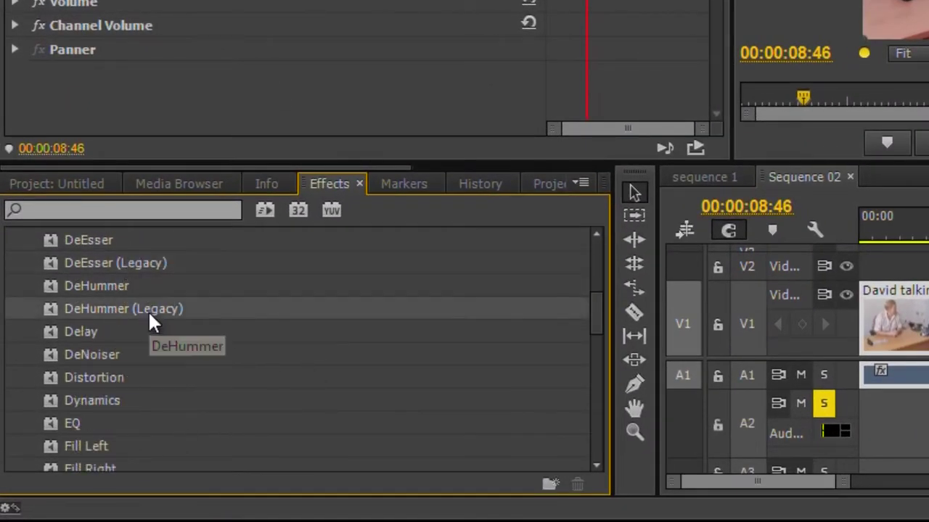
scroll(163, 372, down, 2)
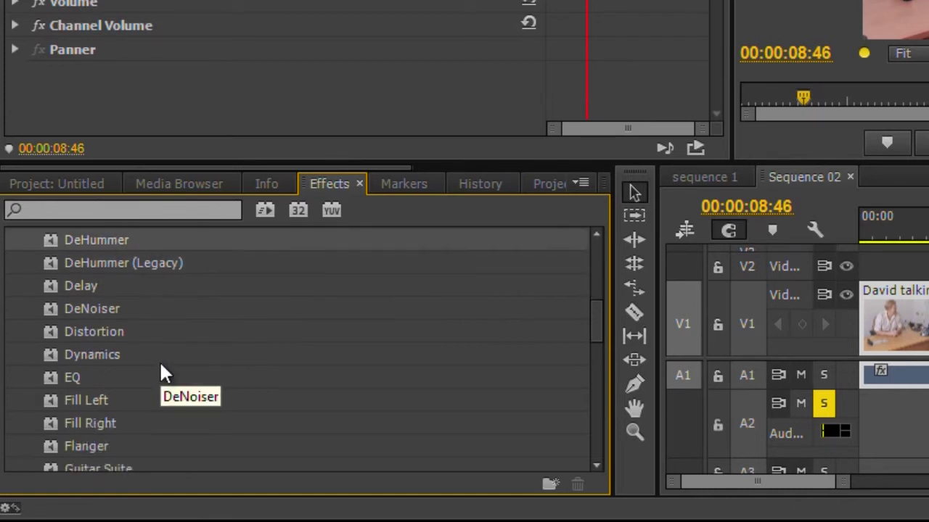
scroll(158, 360, down, 3)
scroll(167, 436, down, 5)
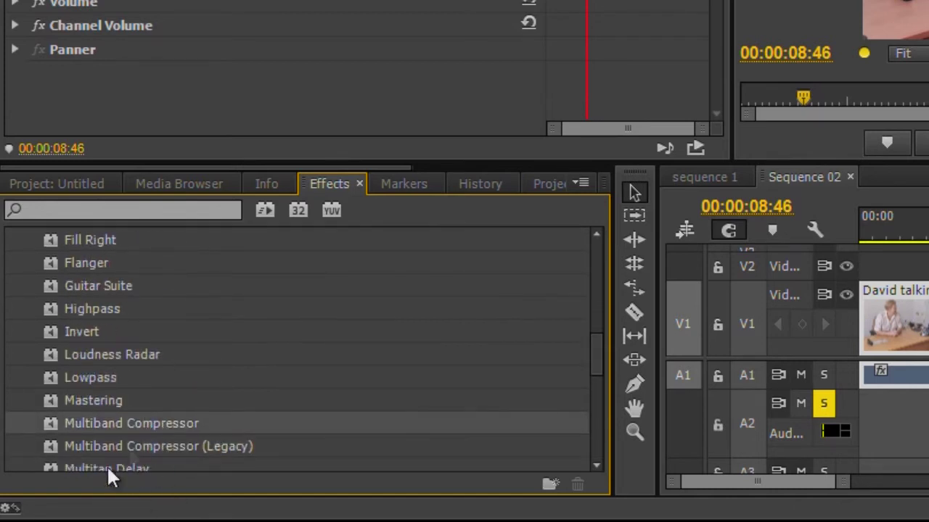
drag(90, 419, 907, 381)
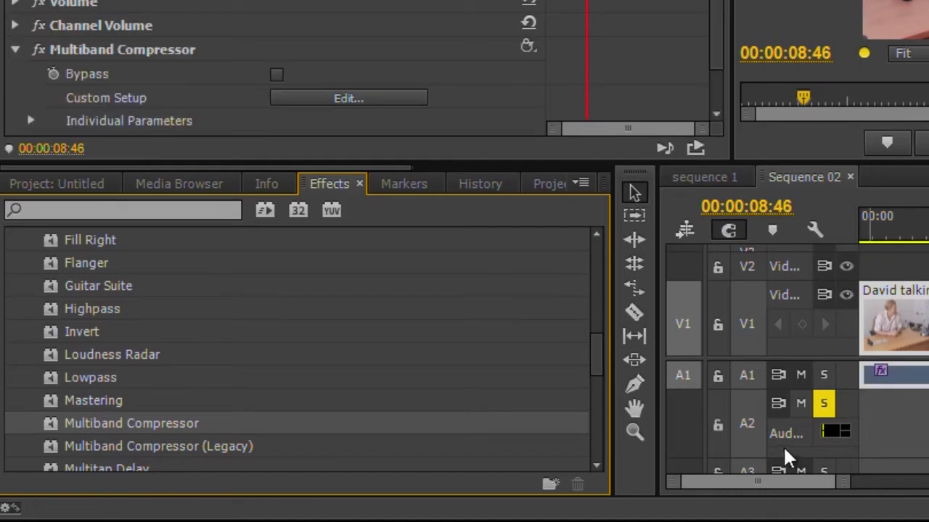
click(325, 99)
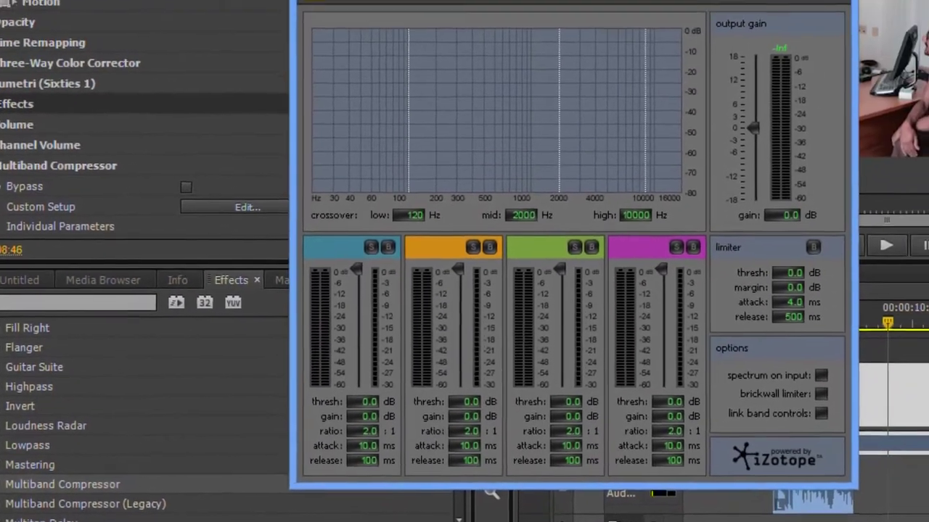
drag(443, 17, 320, 28)
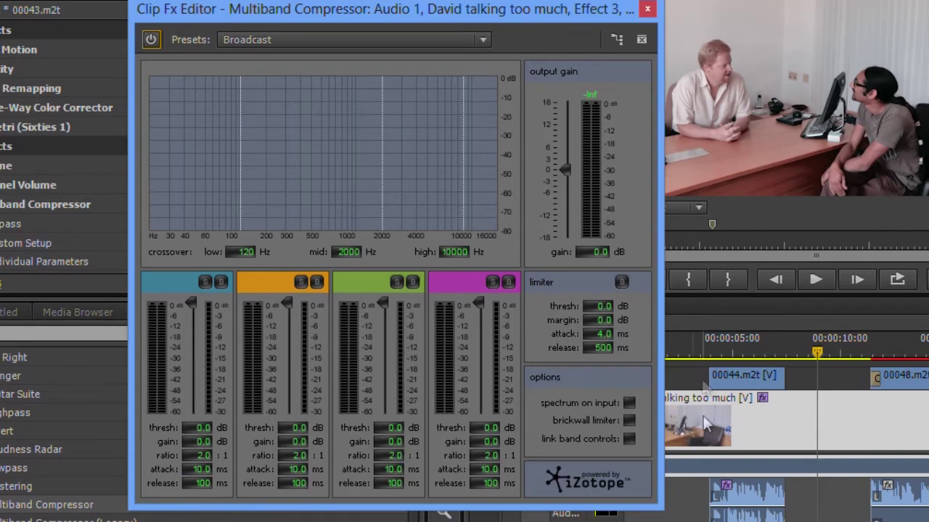
click(647, 9)
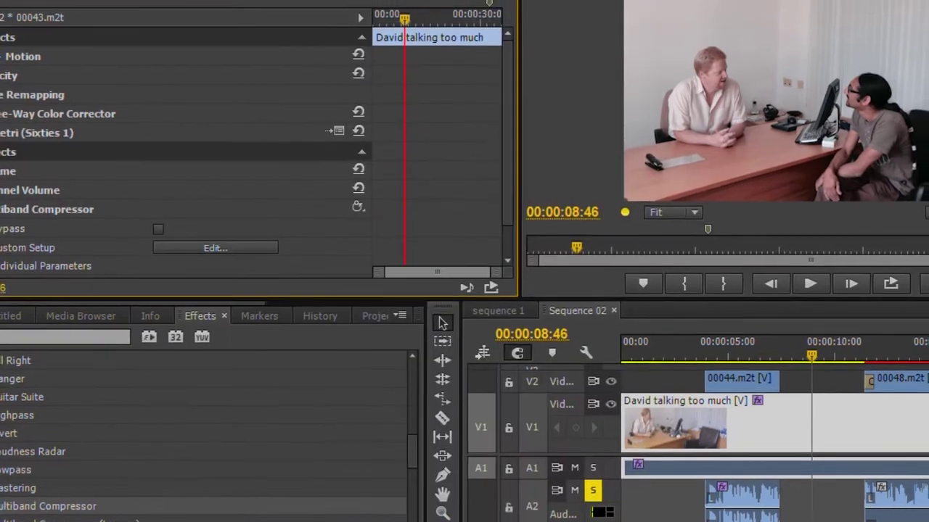
key(alt+e)
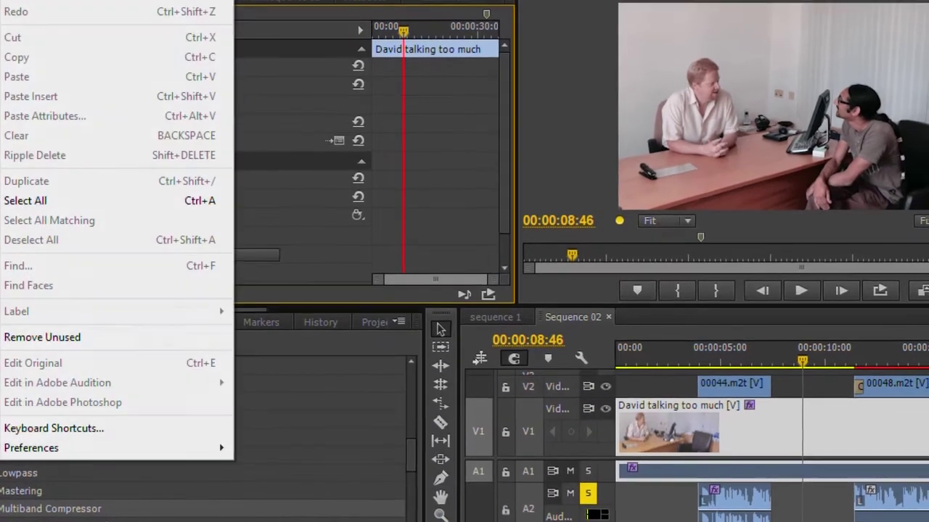
mouse_move(132, 453)
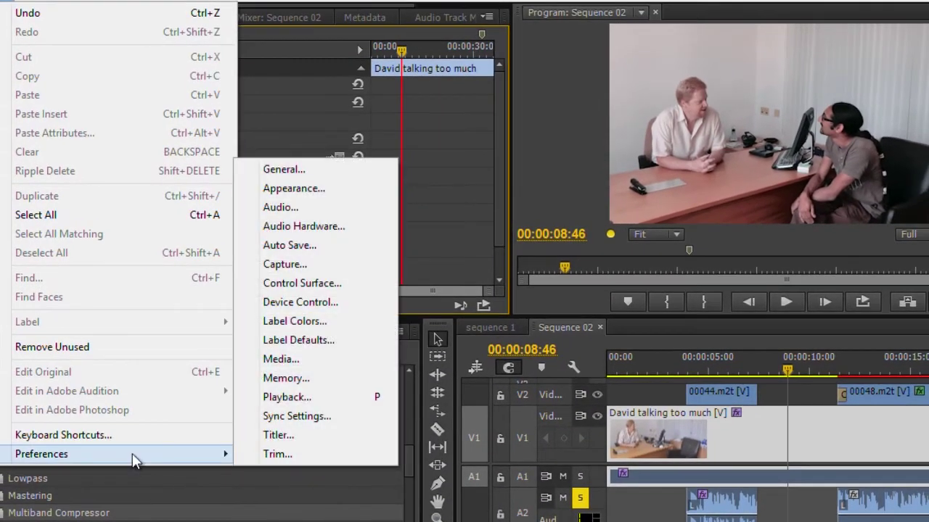
click(280, 207)
click(457, 444)
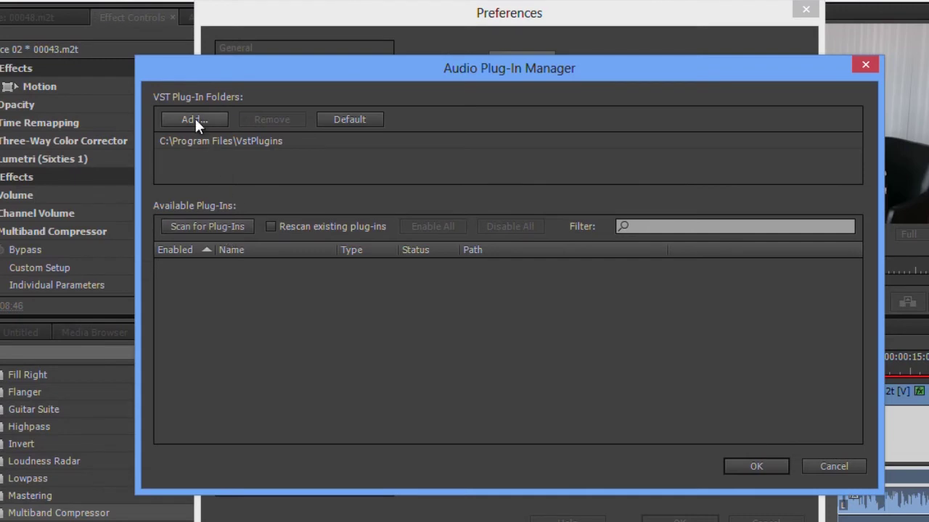
click(804, 470)
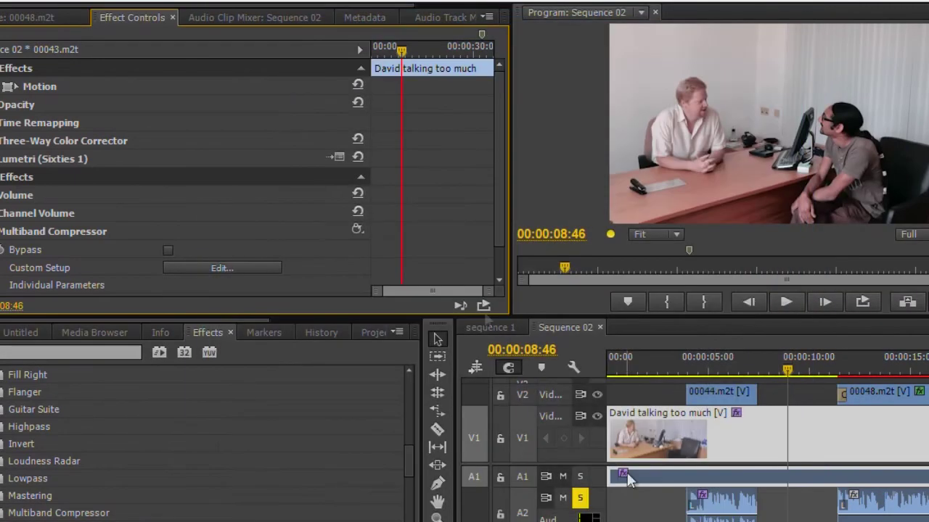
- In the Audio Track Mixer, insert Amplitude and Compression > Multiband Compressor in Audio 1's first slot
click(296, 17)
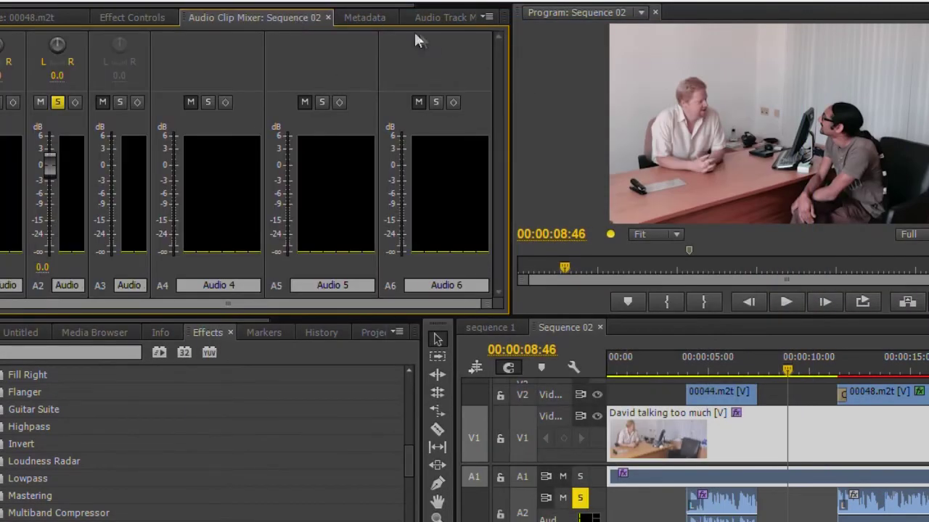
click(448, 17)
click(59, 42)
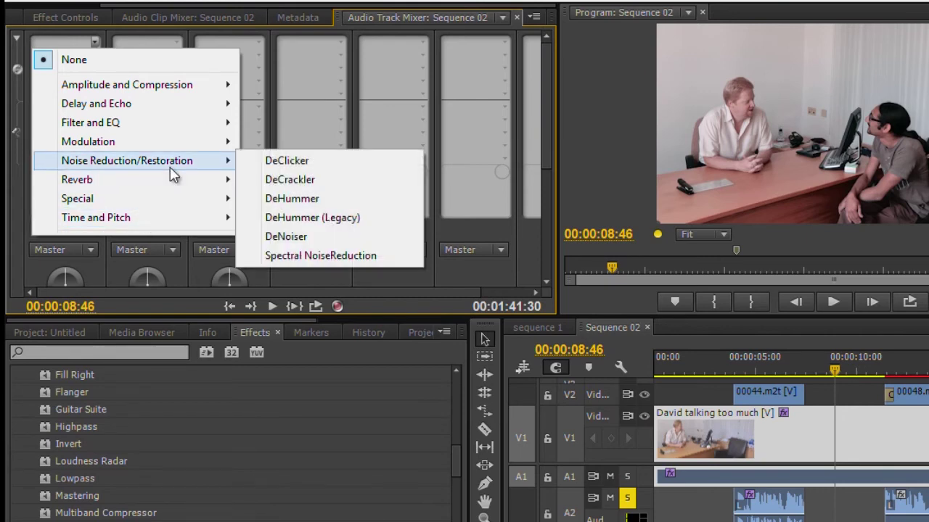
mouse_move(118, 87)
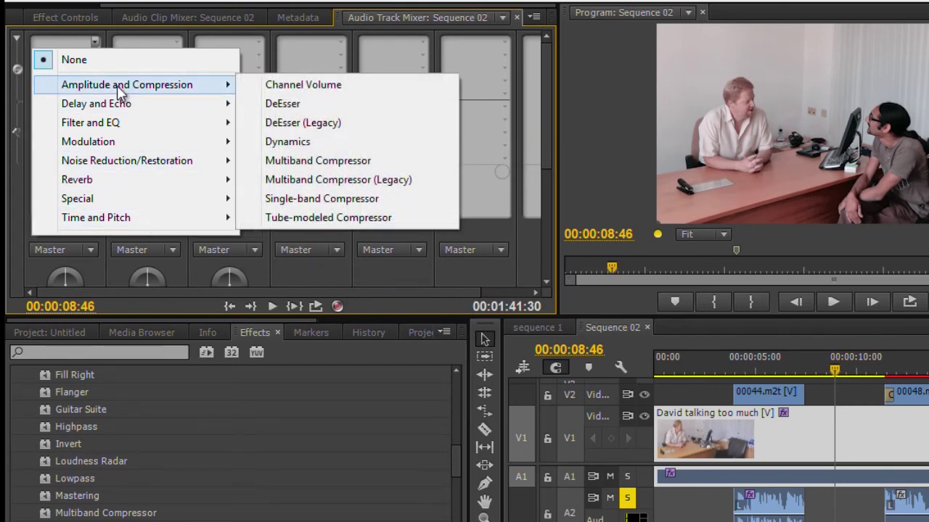
click(301, 160)
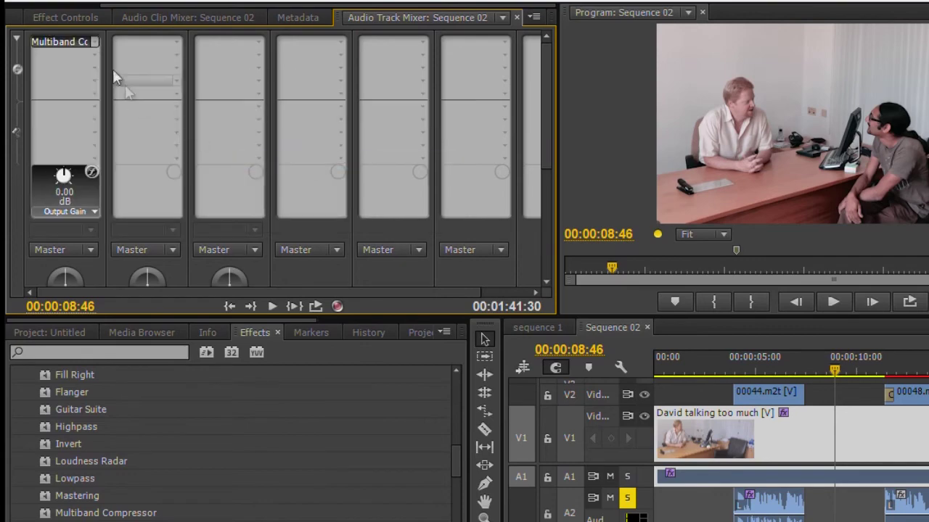
- Open the Audio 1 Multiband Compressor in the Track Fx Editor to view its Broadcast preset bands
right_click(64, 44)
click(68, 106)
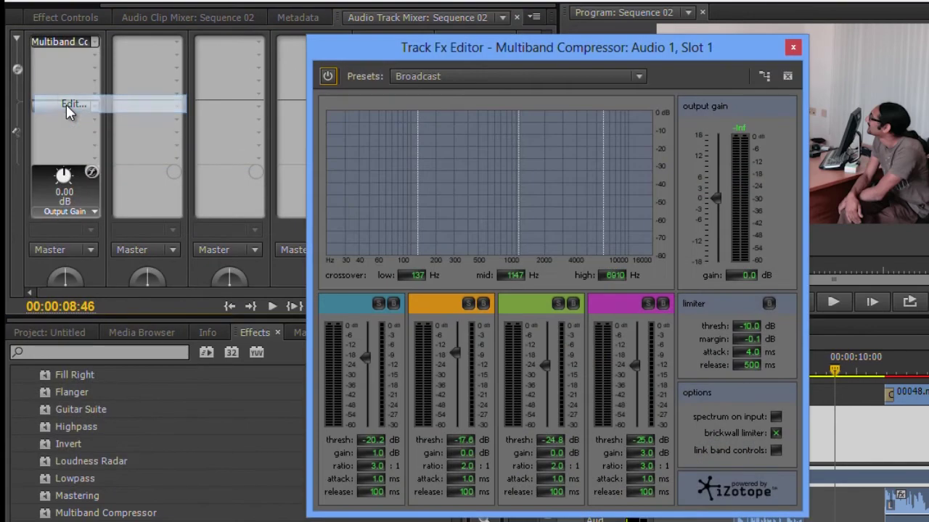